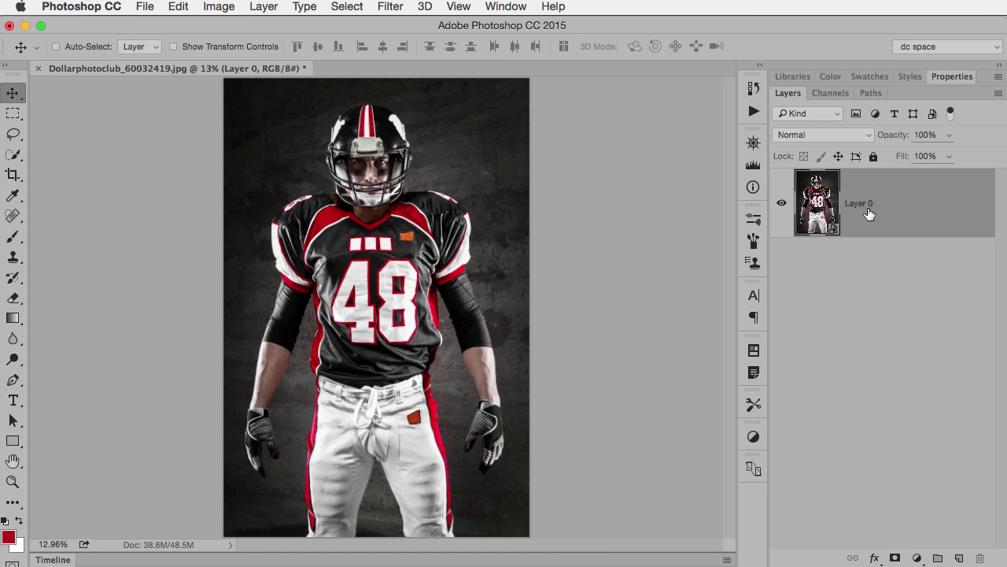
Step: Apply Filter > Stylize > Oil Paint to Layer 0 as a smart filter
{"action": "left_click", "coordinate": [389, 7]}
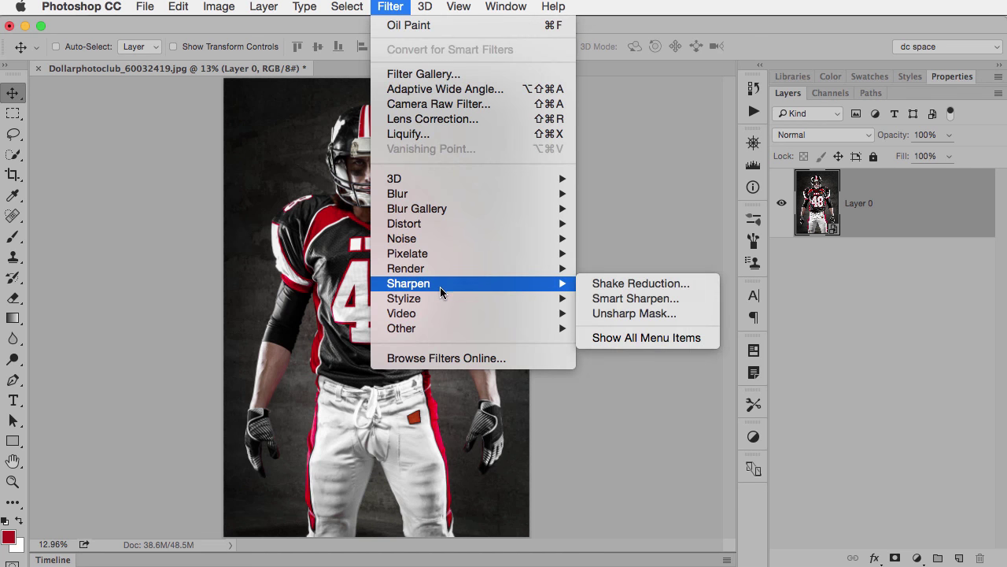
{"action": "mouse_move", "coordinate": [461, 299]}
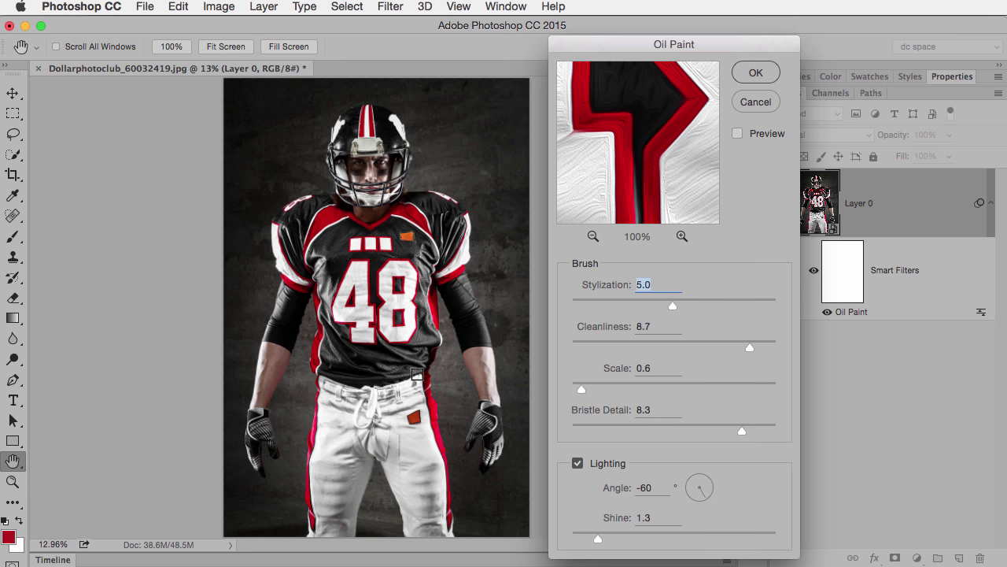
Step: Drop Stylization to 0.1, Cleanliness to 0.0, Bristle Detail to 0.0 and Scale to 0.1
{"action": "mouse_move", "coordinate": [659, 122]}
{"action": "left_mouse_down"}
{"action": "mouse_move", "coordinate": [621, 91]}
{"action": "mouse_move", "coordinate": [661, 118]}
{"action": "mouse_move", "coordinate": [654, 197]}
{"action": "mouse_move", "coordinate": [609, 207]}
{"action": "mouse_move", "coordinate": [663, 163]}
{"action": "left_mouse_up"}
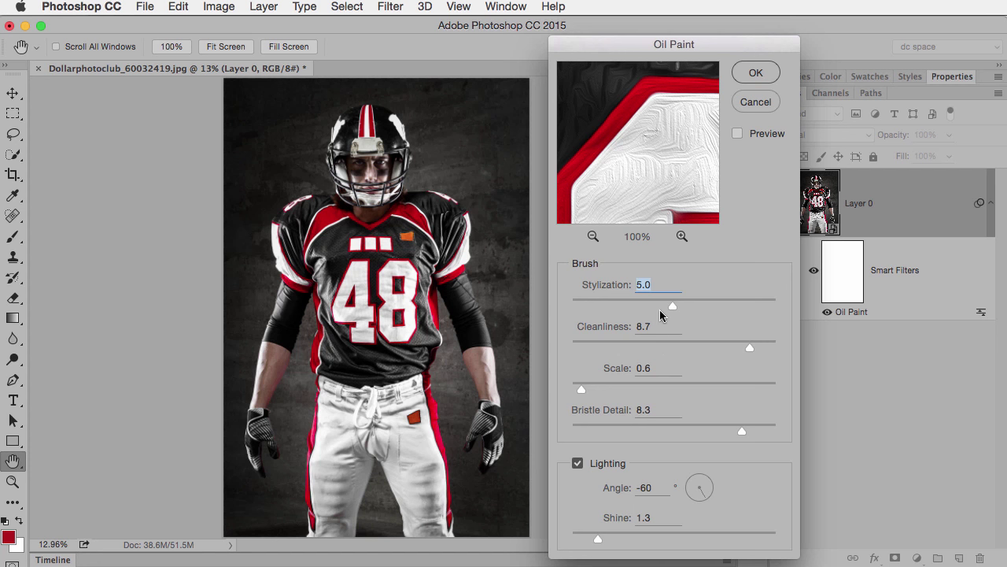
{"action": "left_click_drag", "start_coordinate": [672, 304], "coordinate": [556, 308]}
{"action": "left_click_drag", "start_coordinate": [746, 346], "coordinate": [548, 355]}
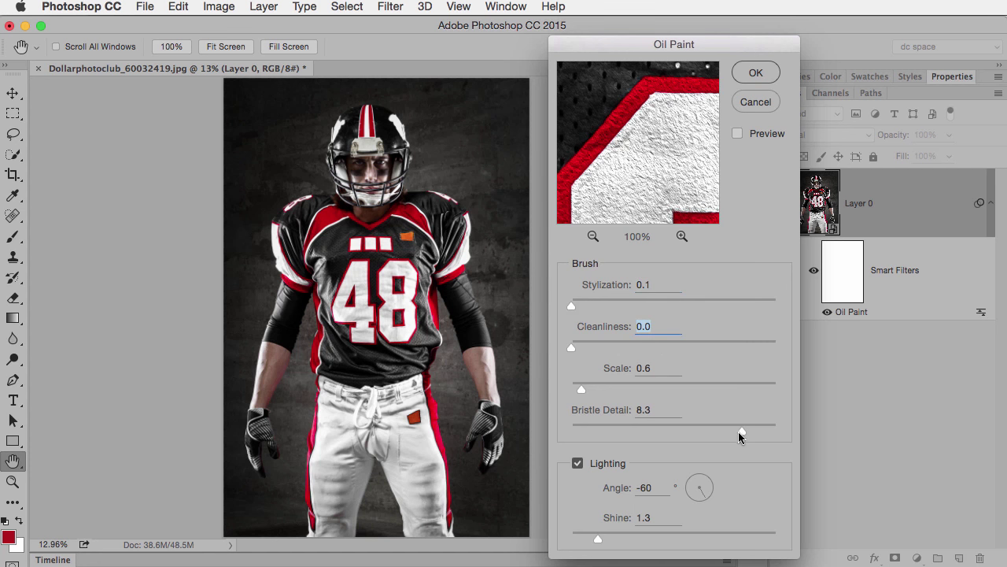
{"action": "left_click_drag", "start_coordinate": [743, 432], "coordinate": [549, 431]}
{"action": "left_click_drag", "start_coordinate": [581, 389], "coordinate": [549, 394]}
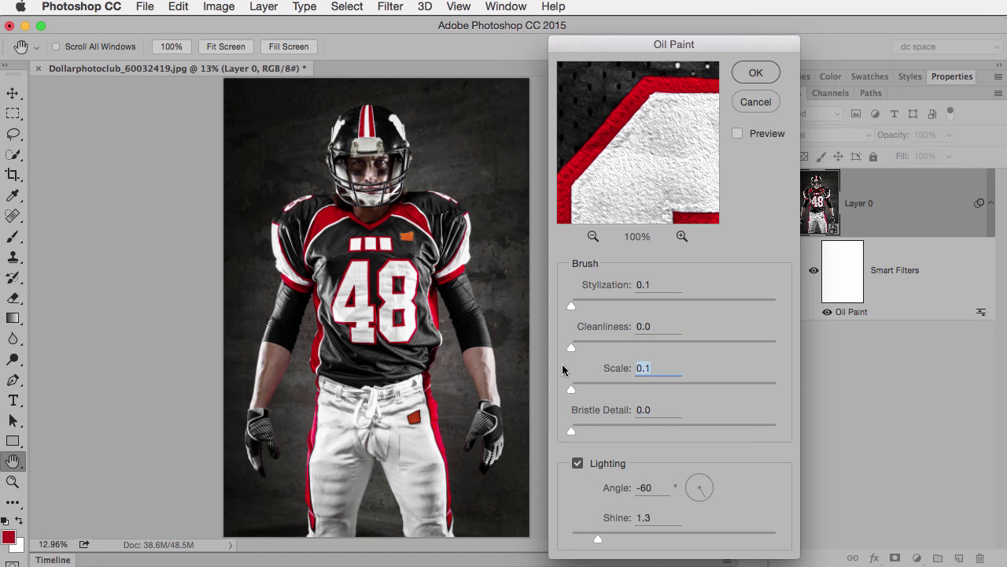
Step: Raise Stylization to 10.0 and Cleanliness to 6.8, comparing the jersey number with the original
{"action": "left_click_drag", "start_coordinate": [614, 218], "coordinate": [638, 177]}
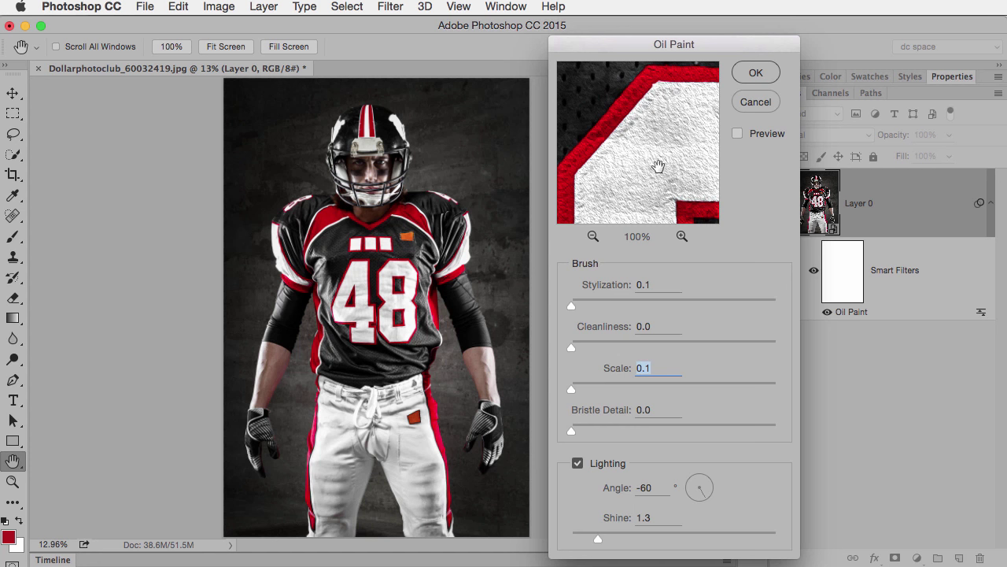
{"action": "left_click_drag", "start_coordinate": [657, 162], "coordinate": [650, 159]}
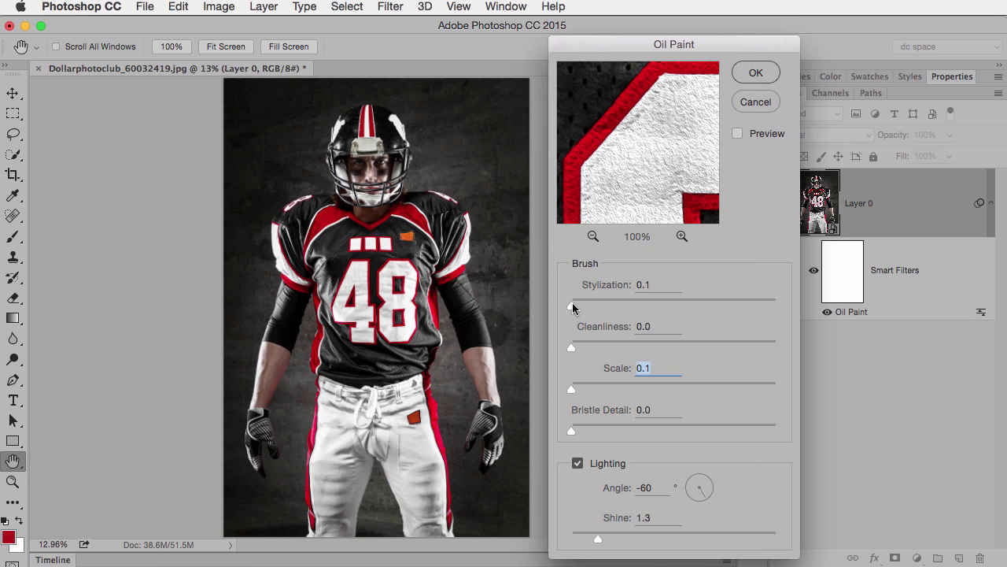
{"action": "left_click_drag", "start_coordinate": [573, 307], "coordinate": [789, 312]}
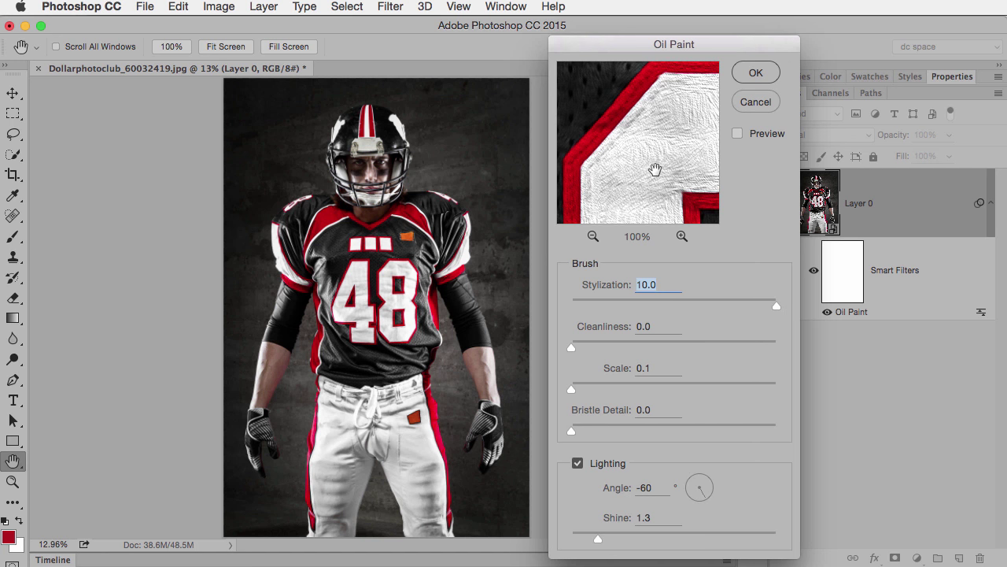
{"action": "left_click_drag", "start_coordinate": [654, 168], "coordinate": [654, 172]}
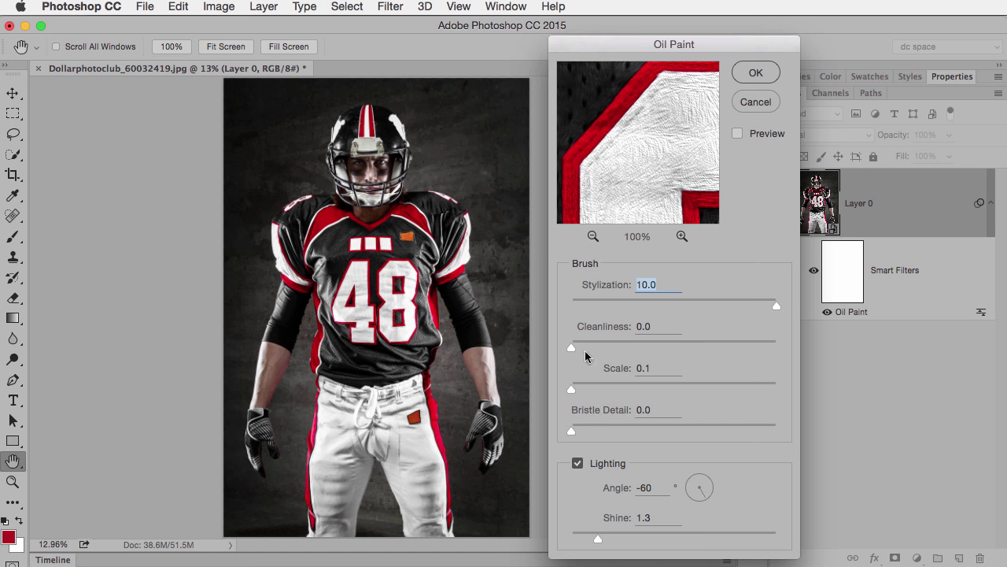
{"action": "left_click_drag", "start_coordinate": [573, 348], "coordinate": [672, 349]}
{"action": "left_click", "coordinate": [711, 349]}
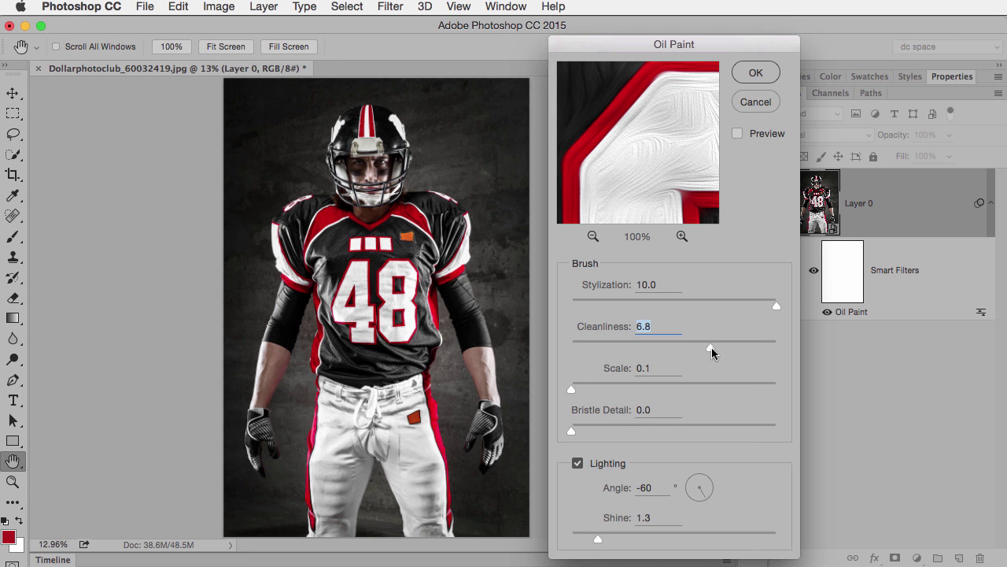
Step: Try lower Cleanliness values, then settle on the maximum 10.0
{"action": "left_click_drag", "start_coordinate": [714, 351], "coordinate": [776, 348]}
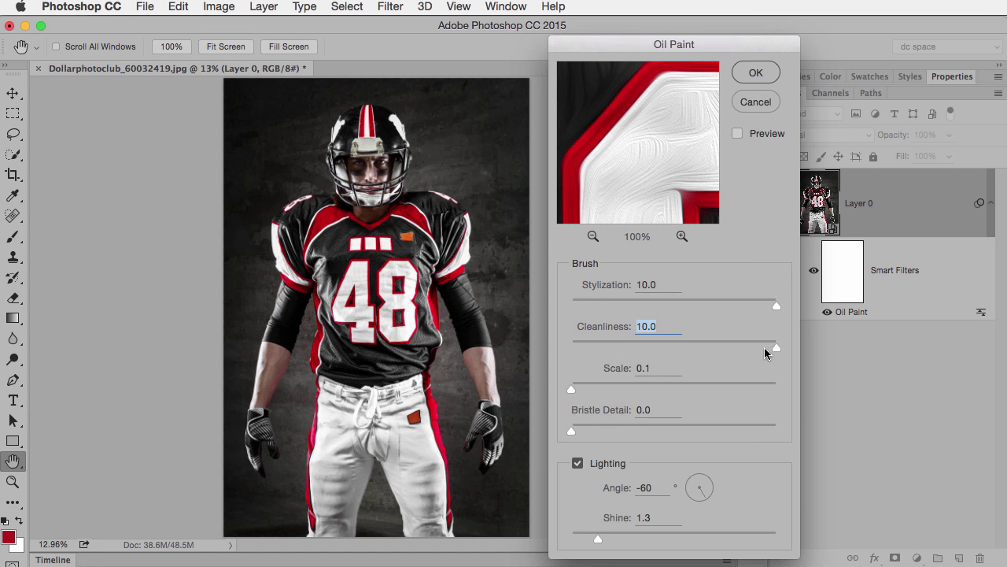
{"action": "left_click", "coordinate": [592, 343]}
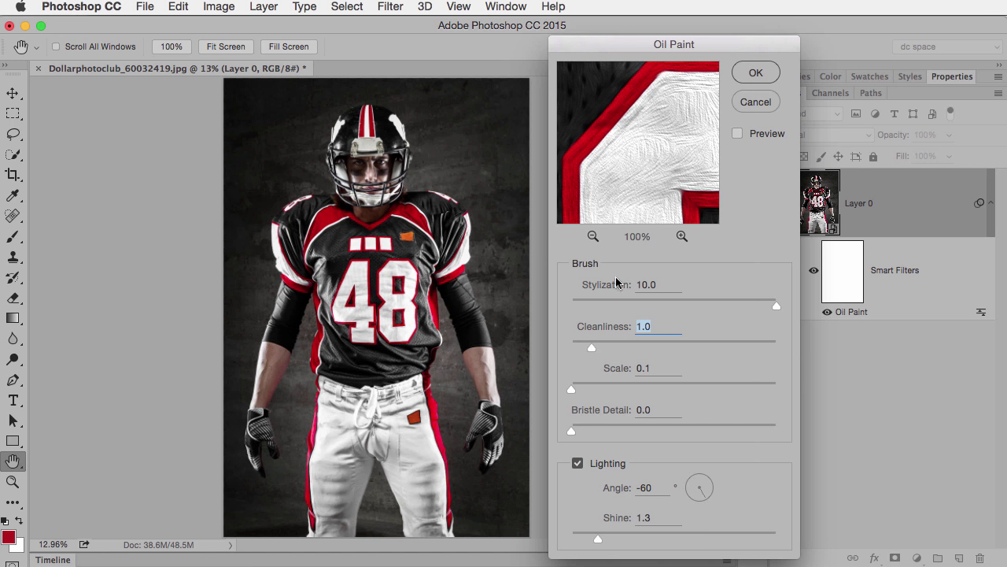
{"action": "left_click_drag", "start_coordinate": [646, 180], "coordinate": [646, 185]}
{"action": "left_click_drag", "start_coordinate": [601, 348], "coordinate": [651, 344]}
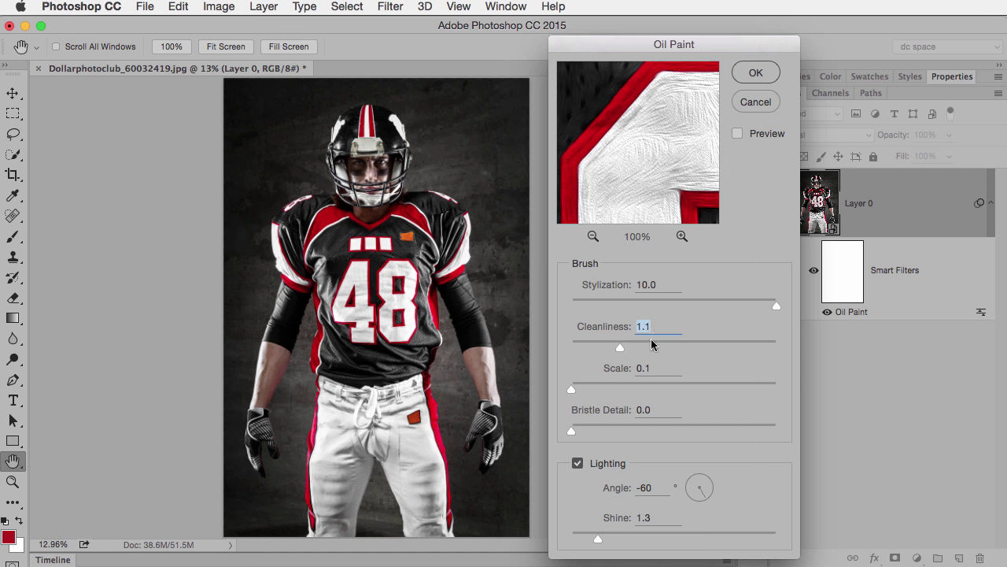
{"action": "left_click", "coordinate": [778, 348]}
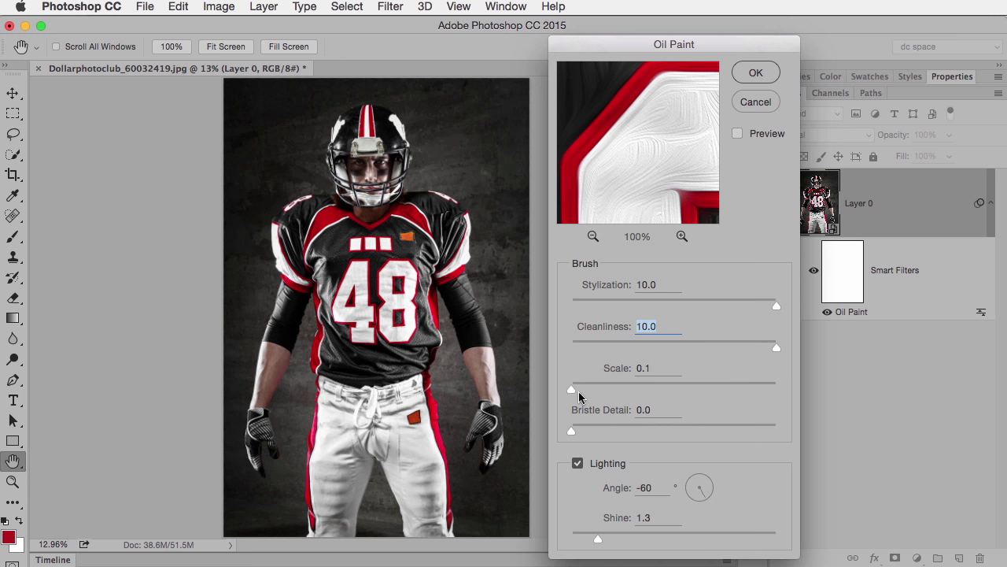
Step: Set brush Scale to 5.2 and Bristle Detail to 8.4
{"action": "left_click_drag", "start_coordinate": [577, 391], "coordinate": [628, 391]}
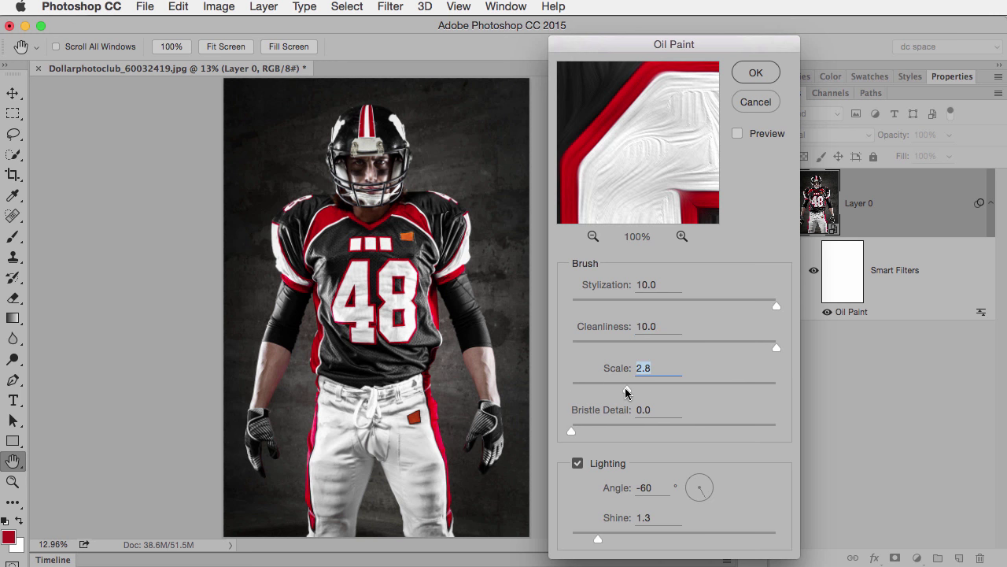
{"action": "left_click", "coordinate": [688, 392]}
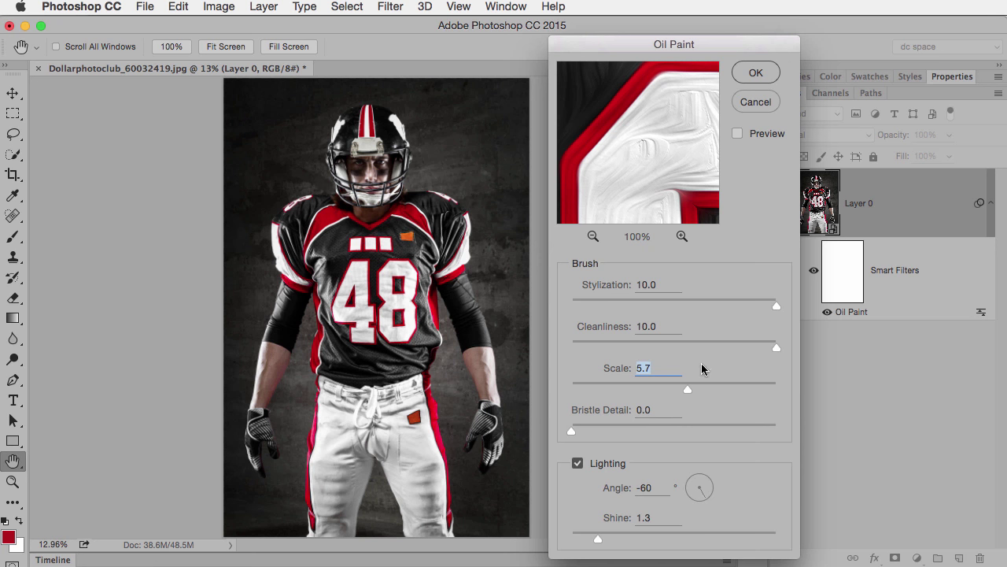
{"action": "left_click_drag", "start_coordinate": [688, 393], "coordinate": [727, 391]}
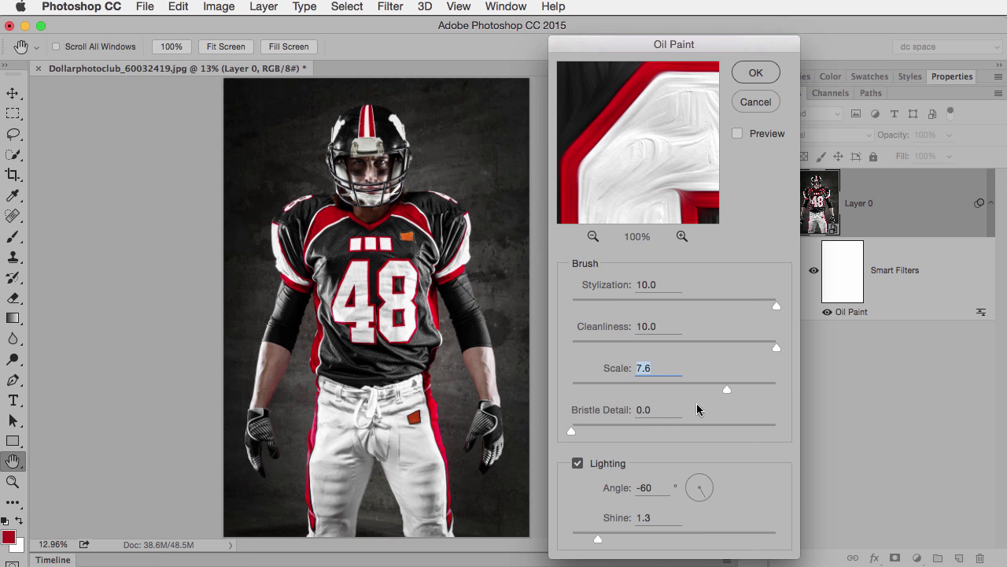
{"action": "left_click_drag", "start_coordinate": [572, 432], "coordinate": [716, 430]}
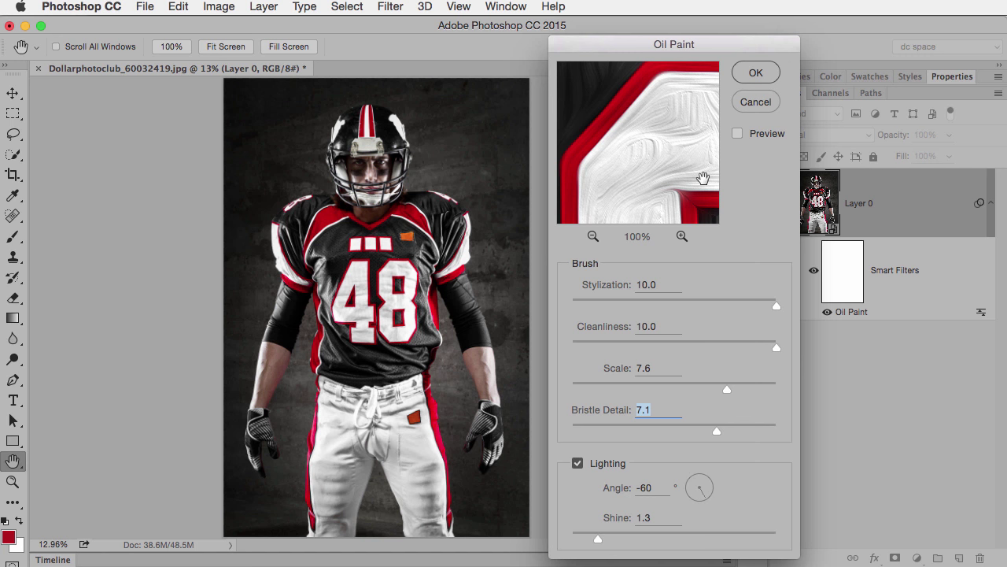
{"action": "left_click_drag", "start_coordinate": [728, 435], "coordinate": [747, 432]}
{"action": "left_click_drag", "start_coordinate": [727, 395], "coordinate": [679, 392]}
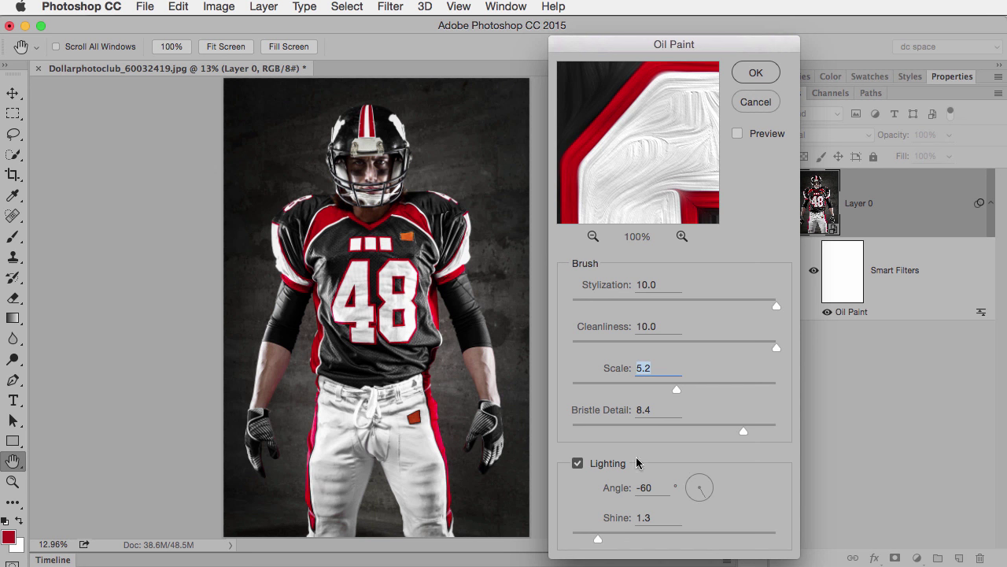
Step: Set Lighting Angle -61, Shine 0.8, Bristle Detail 5.1 and Scale 2.0, viewing at 100%
{"action": "left_click_drag", "start_coordinate": [703, 497], "coordinate": [707, 503]}
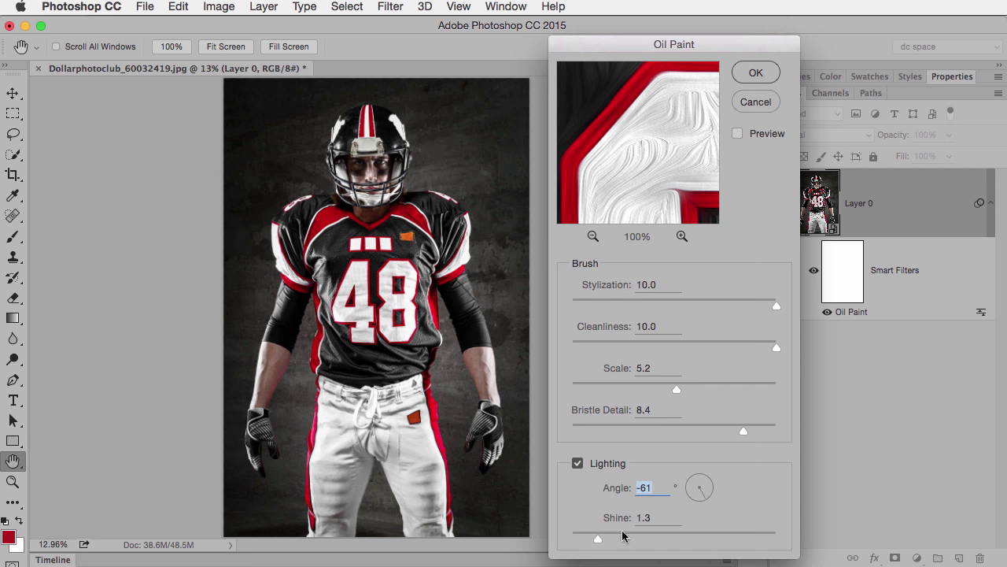
{"action": "left_click_drag", "start_coordinate": [623, 542], "coordinate": [672, 535]}
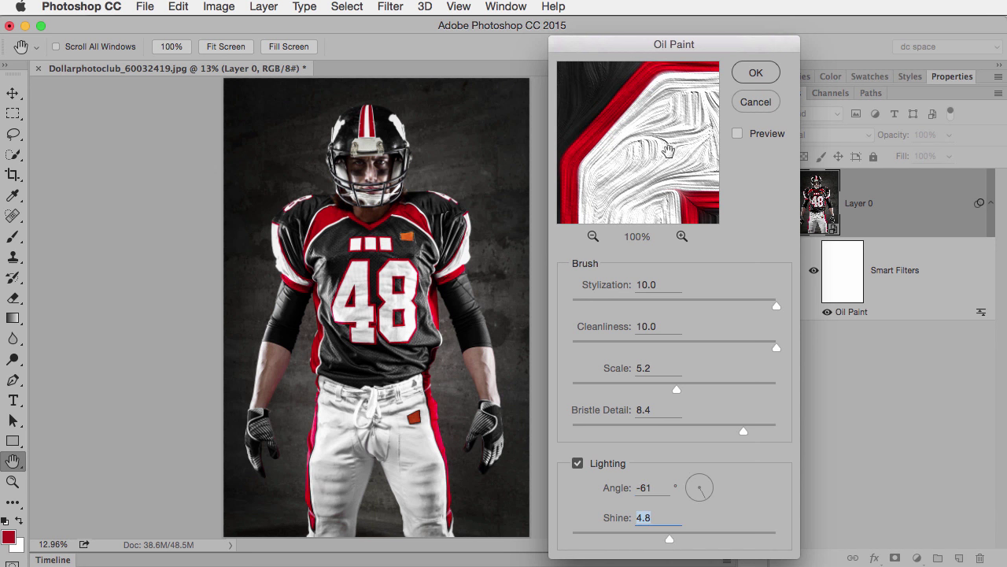
{"action": "left_click_drag", "start_coordinate": [668, 543], "coordinate": [588, 544]}
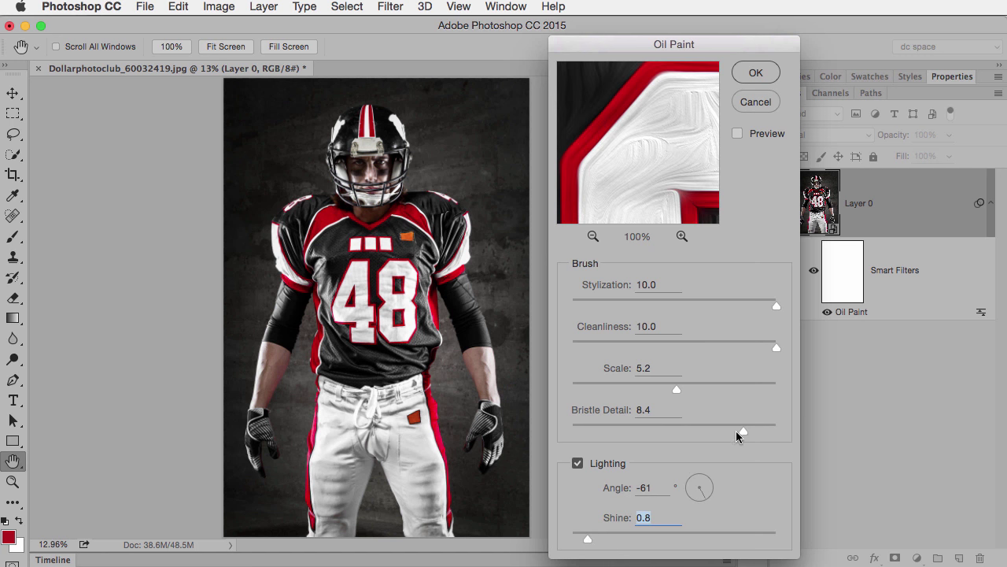
{"action": "left_click_drag", "start_coordinate": [737, 435], "coordinate": [675, 431]}
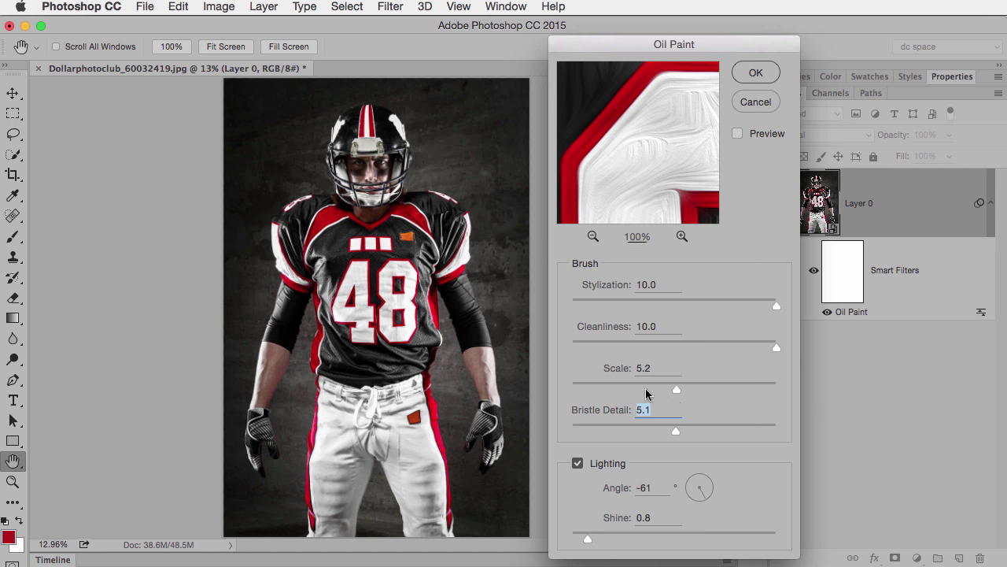
{"action": "left_click_drag", "start_coordinate": [646, 389], "coordinate": [610, 392]}
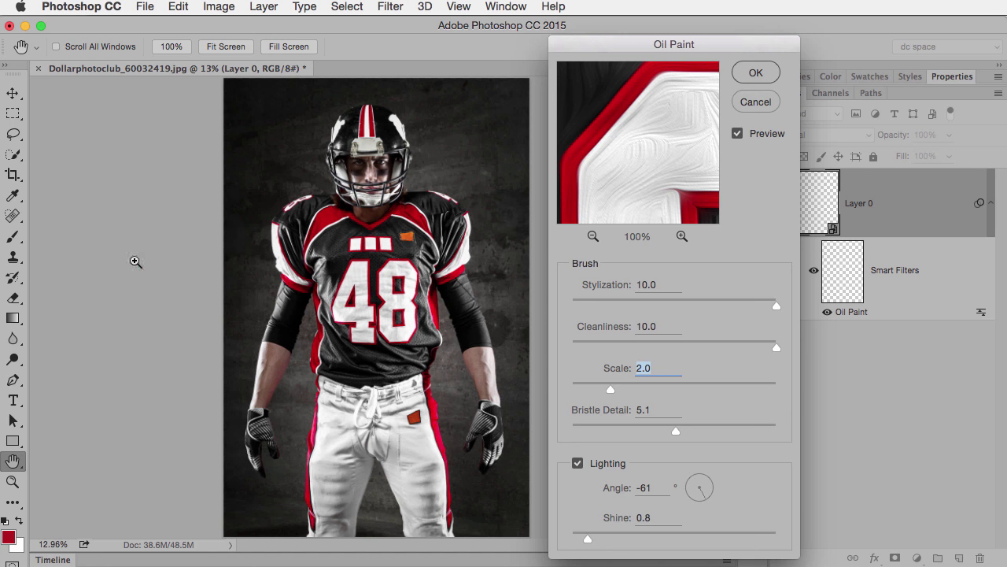
{"action": "key", "text": "super+1"}
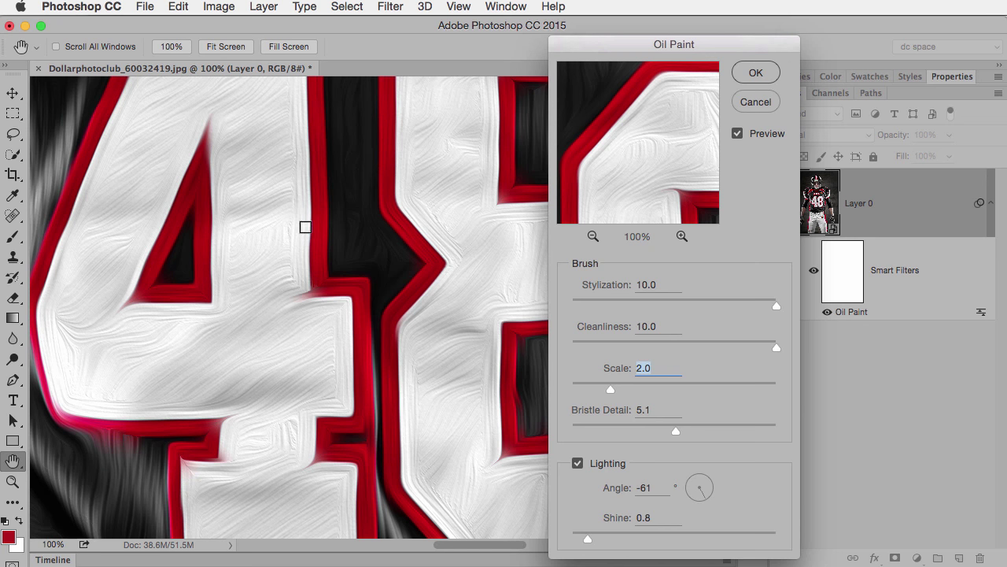
Step: Lower Stylization to 6.2 and compare the player's face against the unfiltered original
{"action": "mouse_move", "coordinate": [323, 145]}
{"action": "left_mouse_down"}
{"action": "mouse_move", "coordinate": [326, 416]}
{"action": "mouse_move", "coordinate": [333, 354]}
{"action": "left_mouse_up"}
{"action": "left_click_drag", "start_coordinate": [362, 142], "coordinate": [382, 362]}
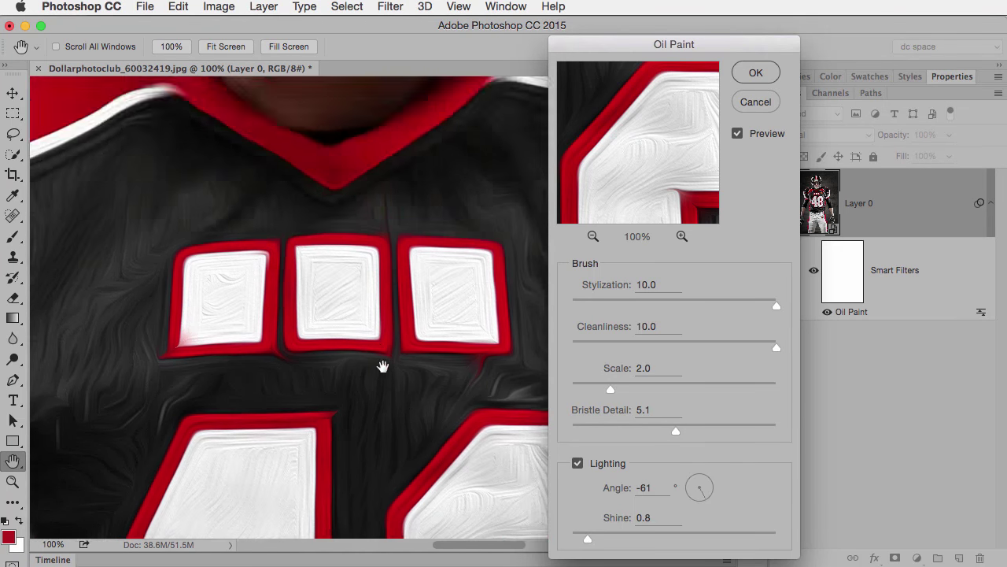
{"action": "mouse_move", "coordinate": [362, 222]}
{"action": "left_mouse_down"}
{"action": "mouse_move", "coordinate": [382, 362]}
{"action": "mouse_move", "coordinate": [379, 421]}
{"action": "left_mouse_up"}
{"action": "left_click_drag", "start_coordinate": [378, 260], "coordinate": [382, 427]}
{"action": "left_click_drag", "start_coordinate": [370, 338], "coordinate": [371, 432]}
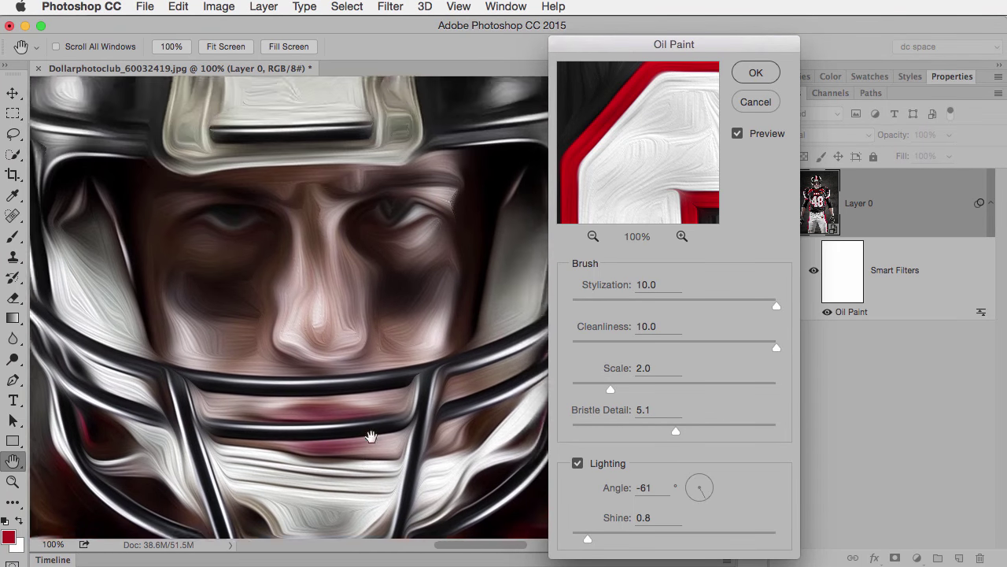
{"action": "left_click_drag", "start_coordinate": [373, 370], "coordinate": [377, 425]}
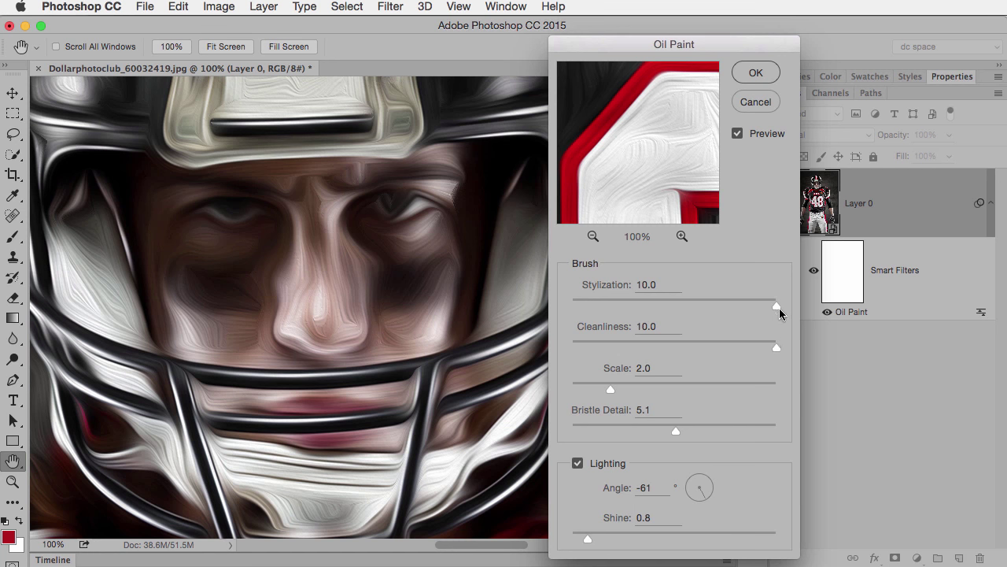
{"action": "left_click_drag", "start_coordinate": [771, 307], "coordinate": [706, 307]}
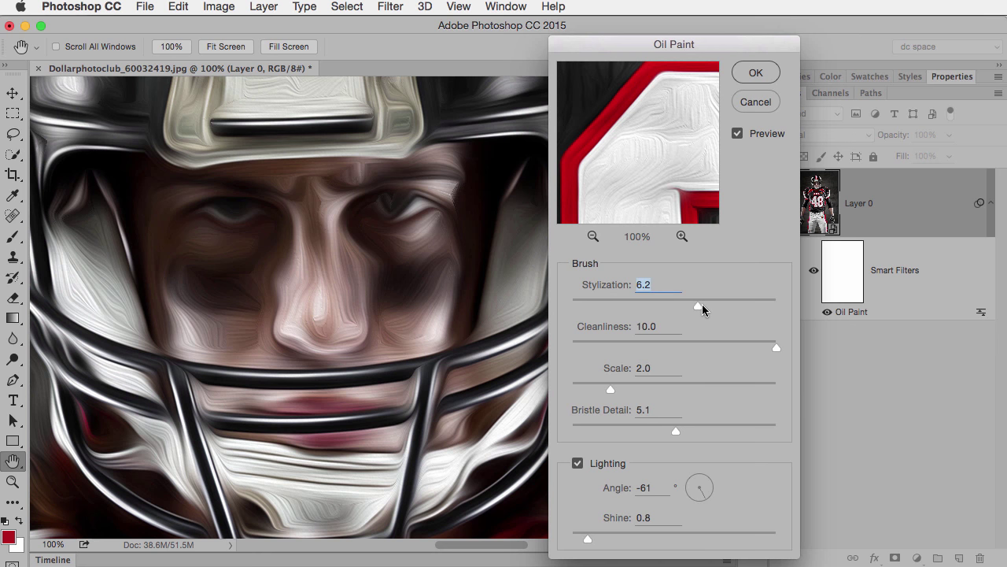
{"action": "left_click", "coordinate": [738, 134]}
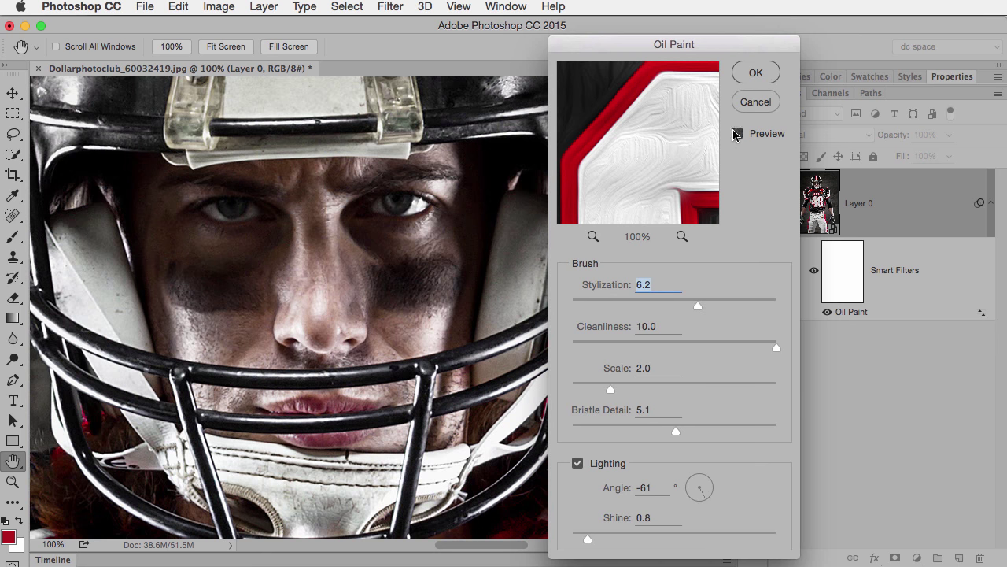
{"action": "left_click", "coordinate": [738, 134]}
{"action": "mouse_move", "coordinate": [627, 177]}
{"action": "left_mouse_down"}
{"action": "mouse_move", "coordinate": [645, 126]}
{"action": "mouse_move", "coordinate": [632, 89]}
{"action": "left_mouse_up"}
{"action": "mouse_move", "coordinate": [639, 128]}
{"action": "left_mouse_down"}
{"action": "mouse_move", "coordinate": [650, 204]}
{"action": "mouse_move", "coordinate": [652, 142]}
{"action": "mouse_move", "coordinate": [645, 182]}
{"action": "mouse_move", "coordinate": [650, 160]}
{"action": "mouse_move", "coordinate": [656, 178]}
{"action": "left_mouse_up"}
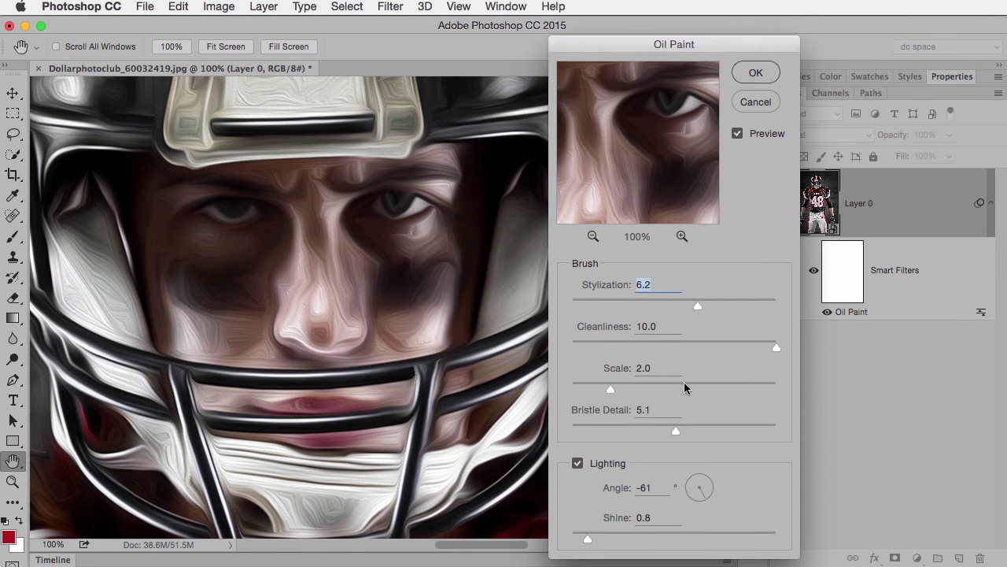
Step: Set Cleanliness 5.6, Scale 1.0 and Stylization 7.1, and apply the Oil Paint filter
{"action": "left_click_drag", "start_coordinate": [770, 349], "coordinate": [685, 348]}
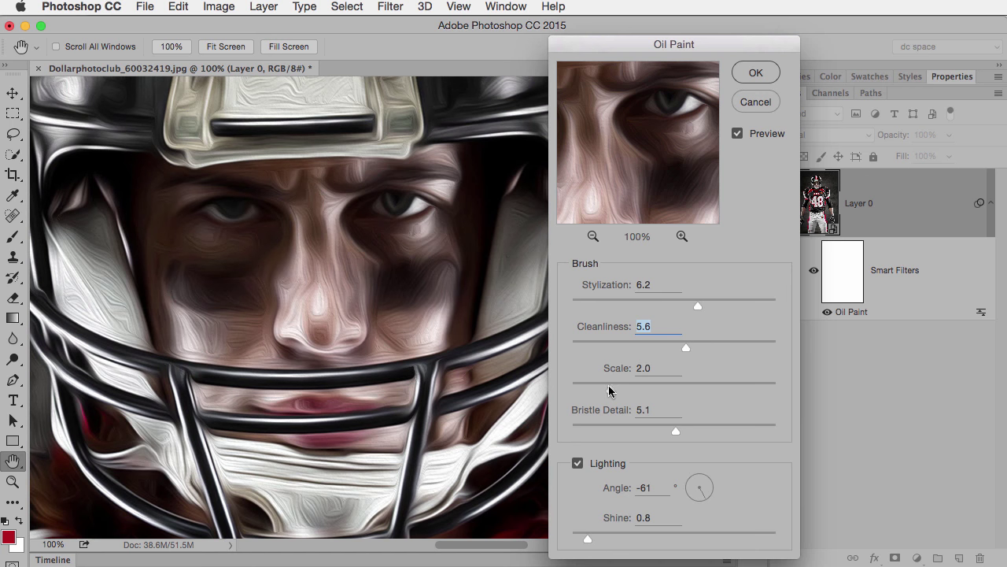
{"action": "left_click_drag", "start_coordinate": [609, 387], "coordinate": [592, 391]}
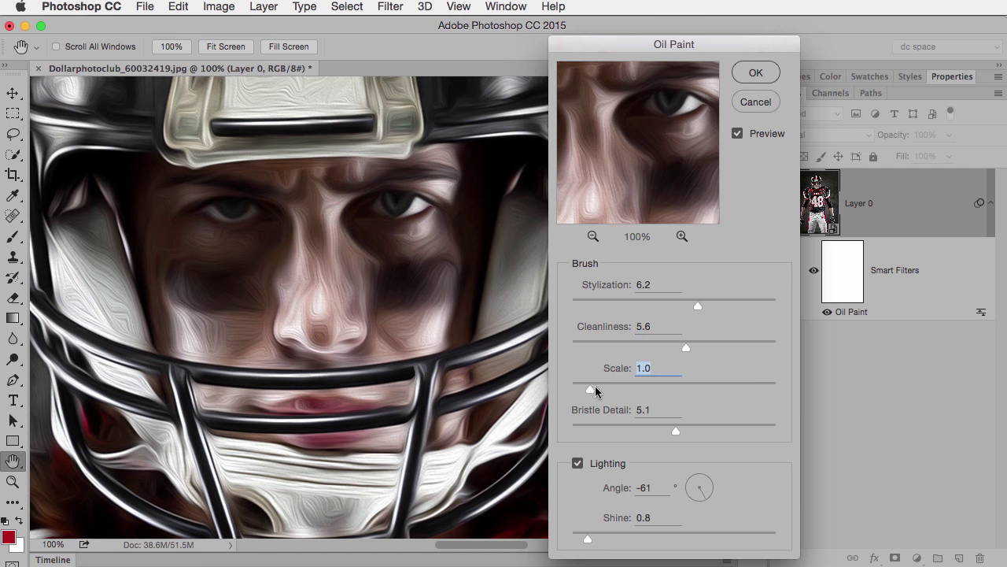
{"action": "left_click", "coordinate": [742, 305]}
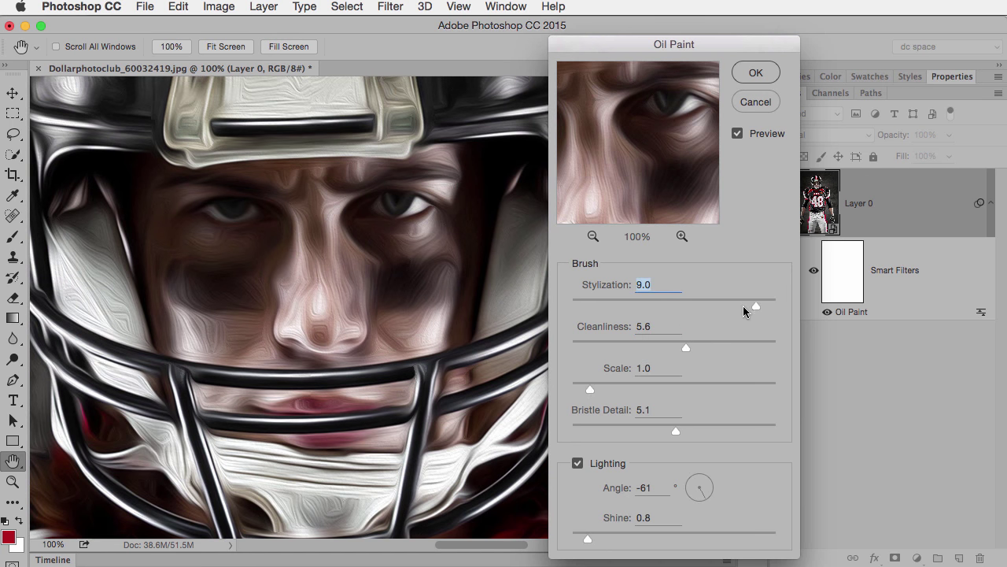
{"action": "left_click_drag", "start_coordinate": [756, 310], "coordinate": [719, 314]}
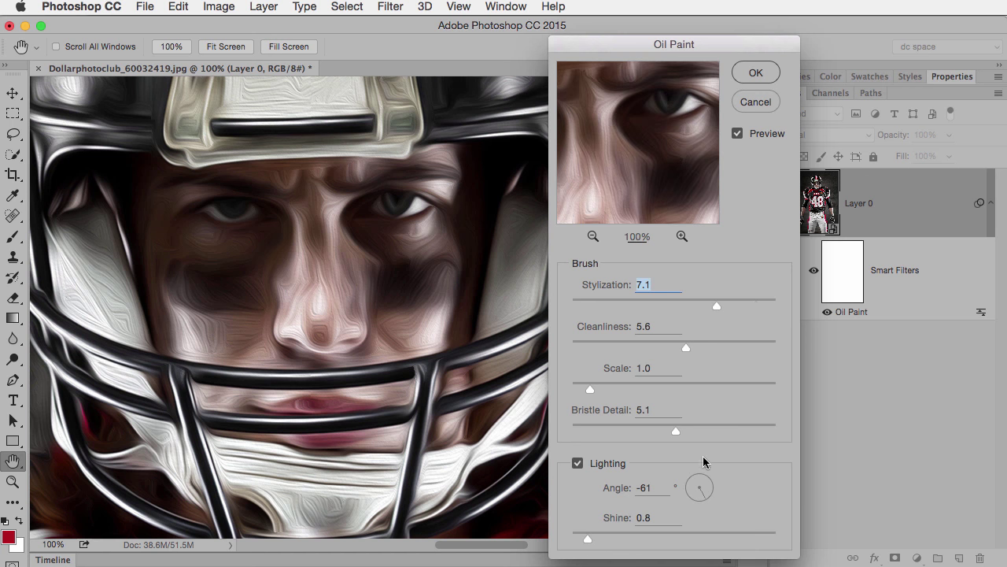
{"action": "left_click", "coordinate": [756, 71]}
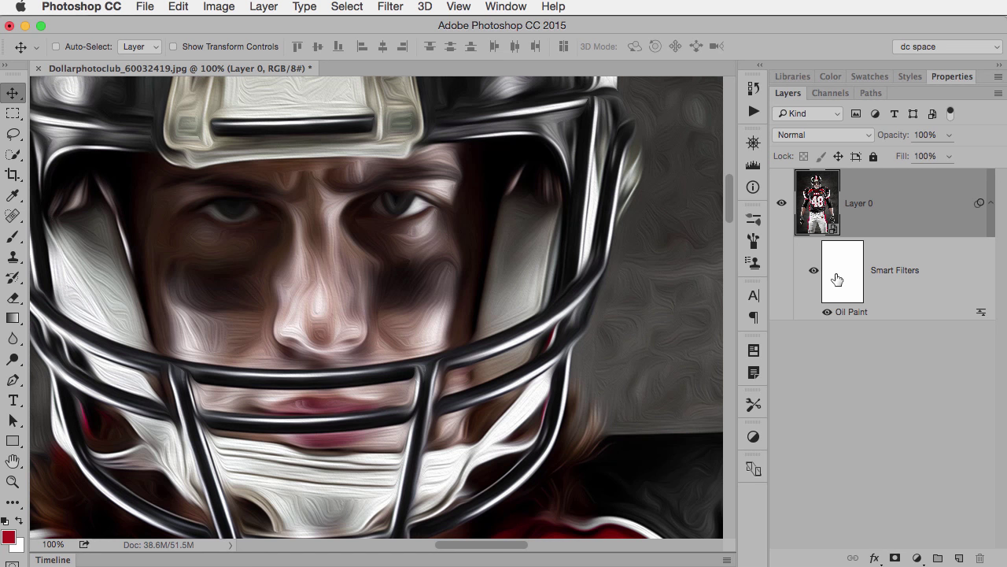
Step: Target the Smart Filters mask with the Brush tool at 25% opacity
{"action": "left_click", "coordinate": [837, 278]}
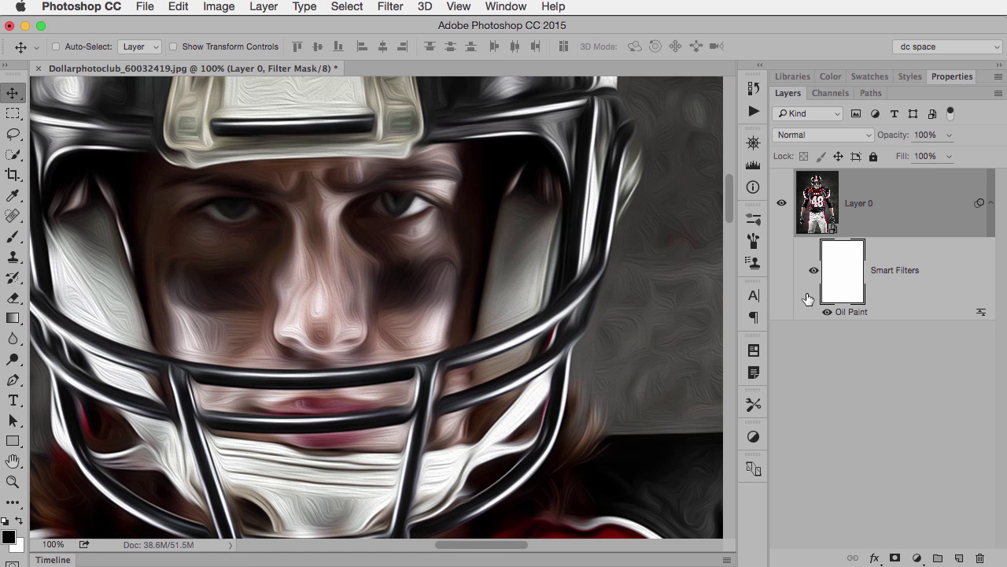
{"action": "key", "text": "b"}
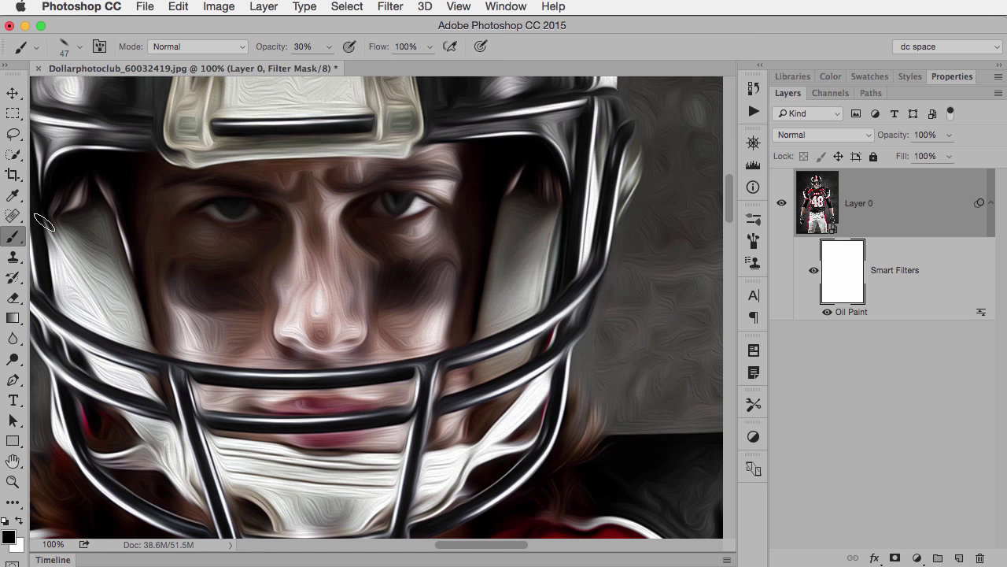
{"action": "left_click_drag", "start_coordinate": [285, 50], "coordinate": [266, 50]}
Step: Paint over the nose to soften the effect, then open the Oil Paint blending options
{"action": "mouse_move", "coordinate": [291, 226]}
{"action": "left_mouse_down"}
{"action": "mouse_move", "coordinate": [364, 318]}
{"action": "mouse_move", "coordinate": [371, 273]}
{"action": "mouse_move", "coordinate": [336, 213]}
{"action": "mouse_move", "coordinate": [343, 293]}
{"action": "left_mouse_up"}
{"action": "mouse_move", "coordinate": [311, 224]}
{"action": "left_mouse_down"}
{"action": "mouse_move", "coordinate": [300, 319]}
{"action": "mouse_move", "coordinate": [303, 239]}
{"action": "mouse_move", "coordinate": [278, 331]}
{"action": "mouse_move", "coordinate": [329, 262]}
{"action": "mouse_move", "coordinate": [334, 238]}
{"action": "mouse_move", "coordinate": [349, 331]}
{"action": "mouse_move", "coordinate": [338, 261]}
{"action": "mouse_move", "coordinate": [372, 349]}
{"action": "mouse_move", "coordinate": [336, 401]}
{"action": "mouse_move", "coordinate": [299, 400]}
{"action": "mouse_move", "coordinate": [380, 409]}
{"action": "mouse_move", "coordinate": [290, 440]}
{"action": "mouse_move", "coordinate": [366, 435]}
{"action": "mouse_move", "coordinate": [325, 451]}
{"action": "left_mouse_up"}
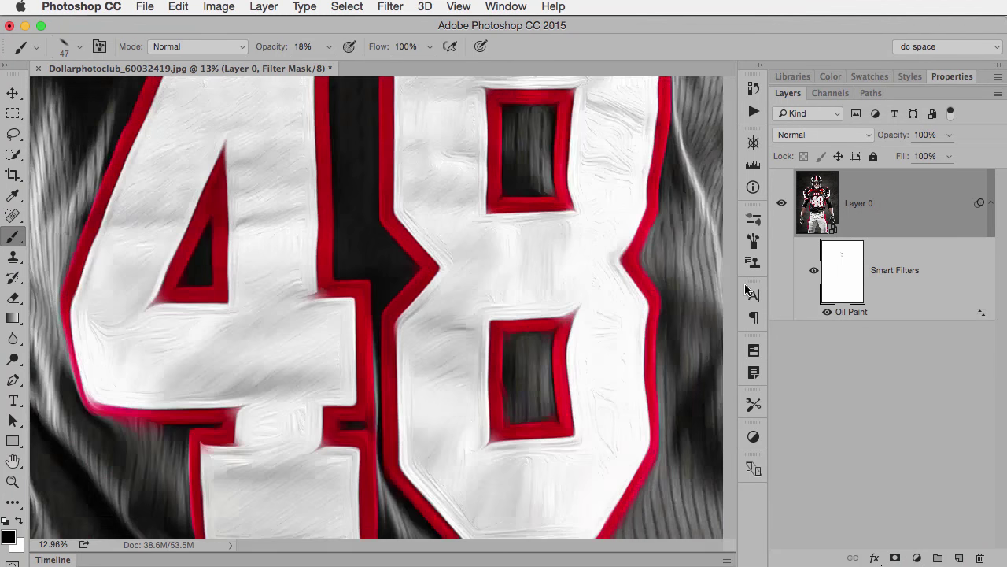
{"action": "mouse_move", "coordinate": [527, 241]}
{"action": "left_mouse_down"}
{"action": "mouse_move", "coordinate": [518, 390]}
{"action": "mouse_move", "coordinate": [474, 438]}
{"action": "mouse_move", "coordinate": [482, 425]}
{"action": "left_mouse_up"}
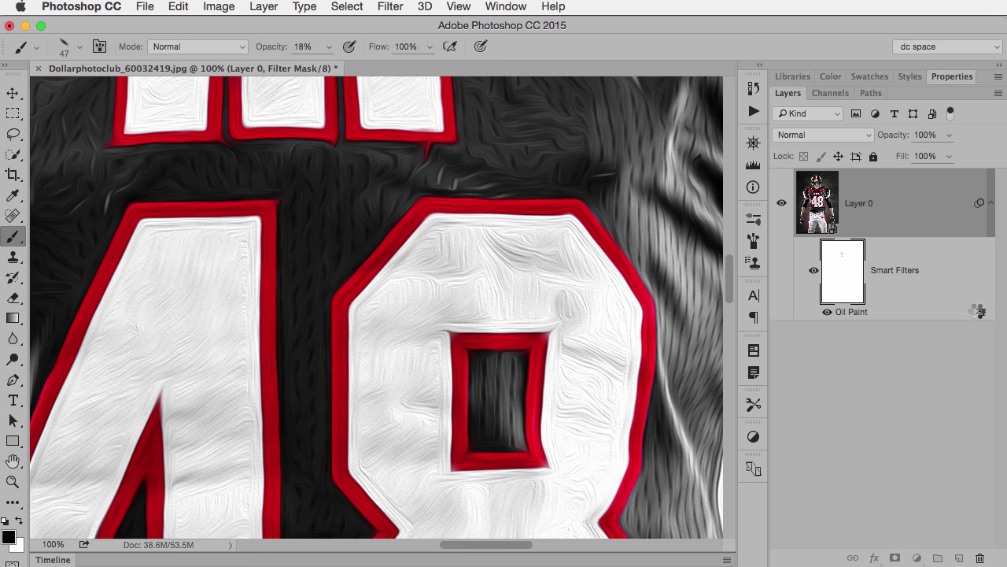
{"action": "double_click", "coordinate": [979, 311]}
Step: Lower the Oil Paint blending opacity to 84% while viewing the face and helmet
{"action": "left_click_drag", "start_coordinate": [669, 330], "coordinate": [654, 331]}
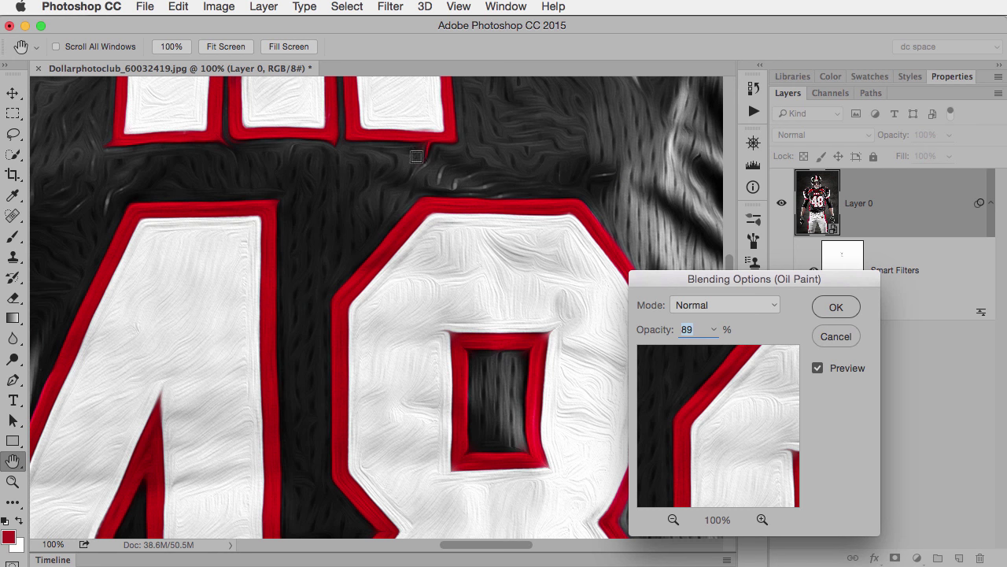
{"action": "left_click_drag", "start_coordinate": [386, 118], "coordinate": [402, 535]}
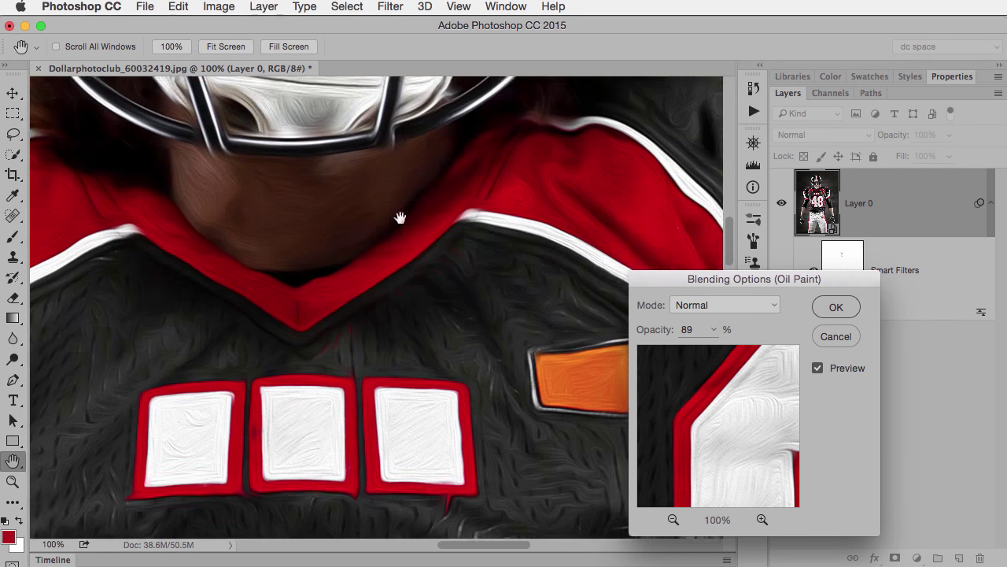
{"action": "left_click_drag", "start_coordinate": [401, 218], "coordinate": [415, 507]}
{"action": "left_click_drag", "start_coordinate": [405, 370], "coordinate": [400, 472]}
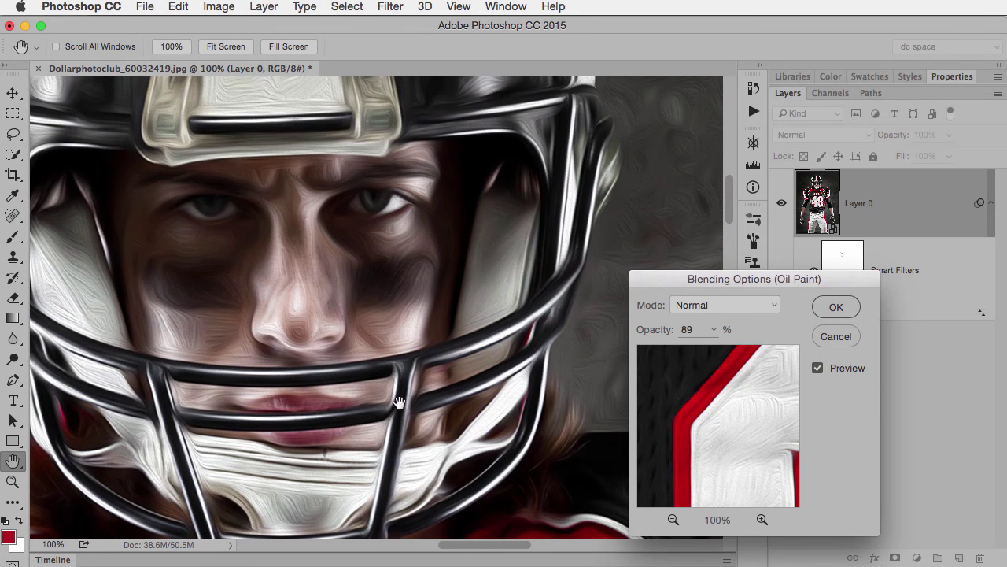
{"action": "mouse_move", "coordinate": [670, 329]}
{"action": "left_mouse_down"}
{"action": "mouse_move", "coordinate": [644, 333]}
{"action": "mouse_move", "coordinate": [657, 333]}
{"action": "left_mouse_up"}
Step: Try Multiply, Overlay and Soft Light blend modes, then return to Normal
{"action": "left_click", "coordinate": [736, 311]}
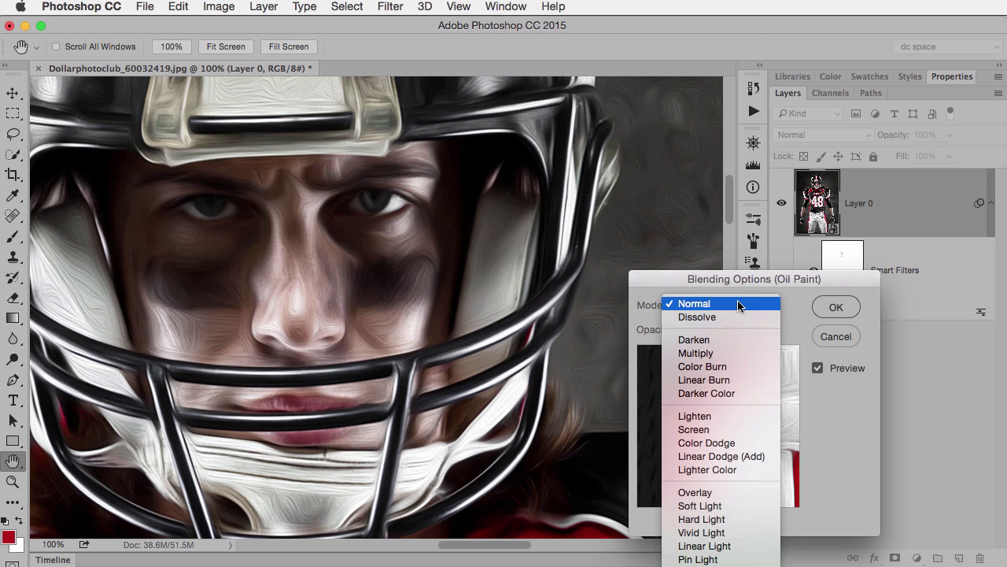
{"action": "left_click", "coordinate": [740, 350]}
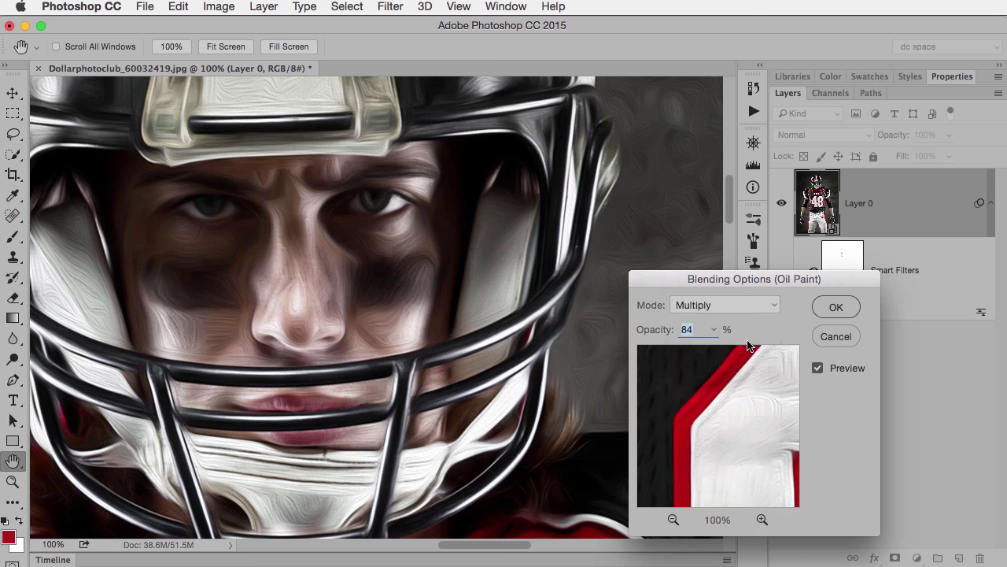
{"action": "left_click", "coordinate": [742, 313]}
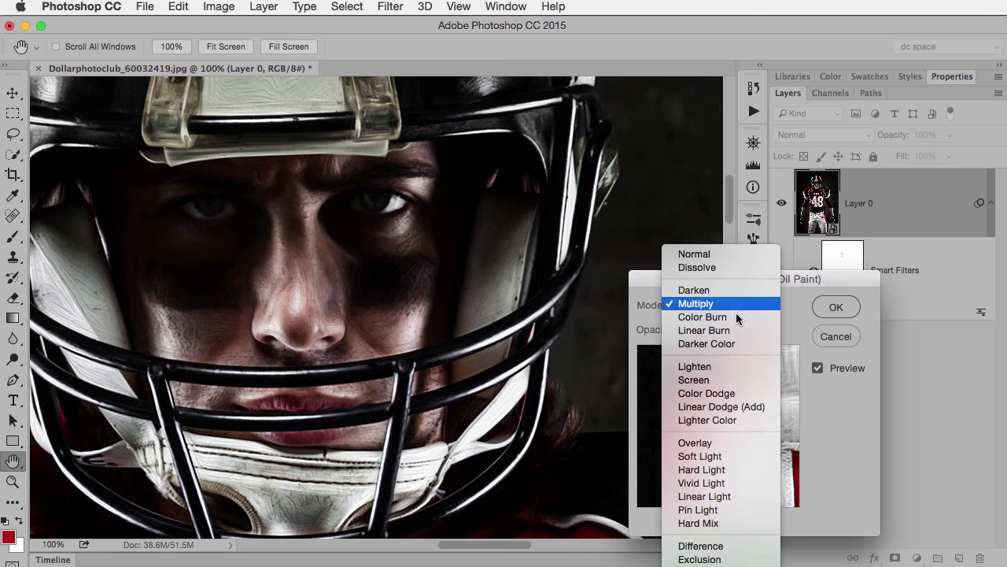
{"action": "left_click", "coordinate": [725, 438]}
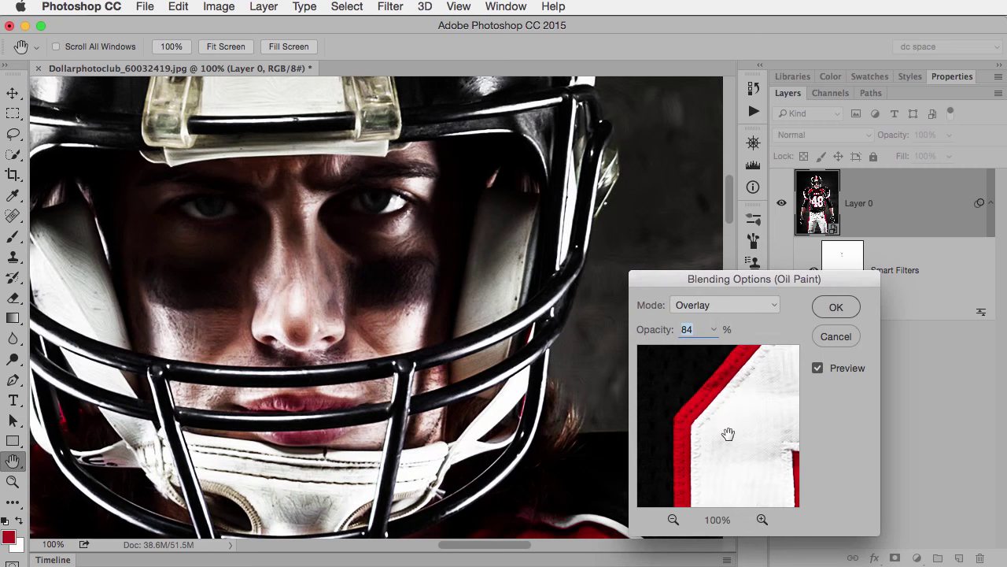
{"action": "left_click", "coordinate": [725, 305]}
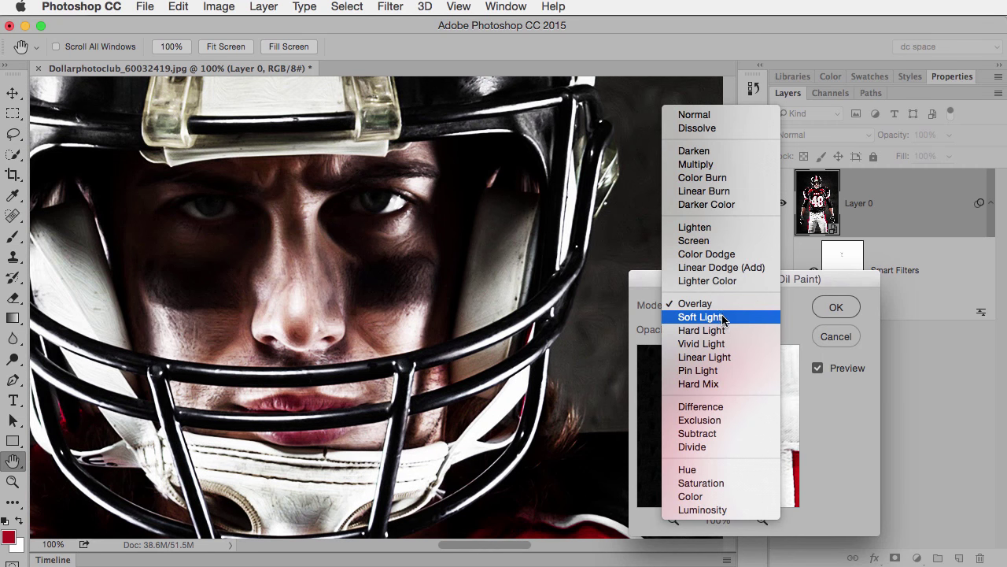
{"action": "left_click", "coordinate": [724, 317]}
{"action": "left_click", "coordinate": [724, 307]}
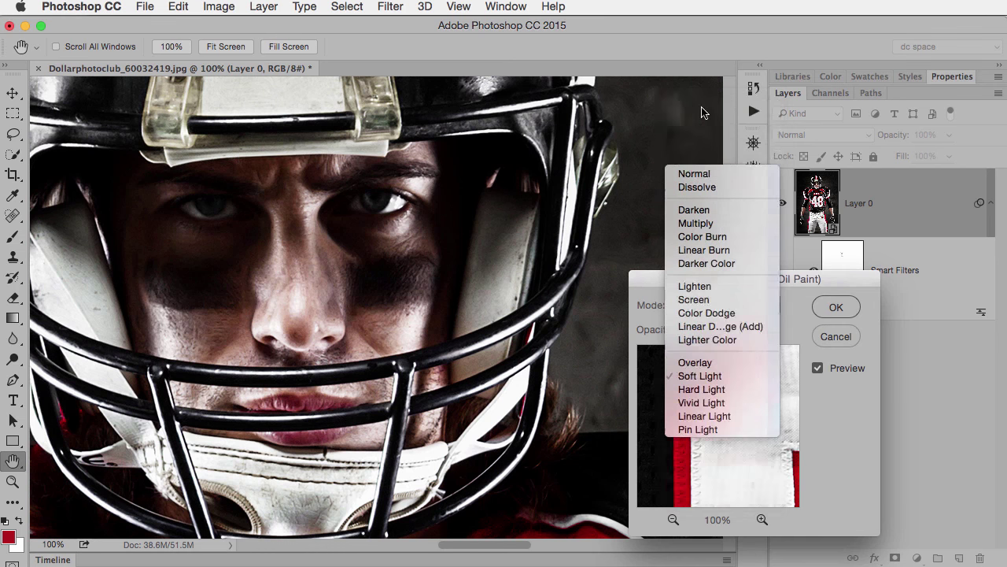
{"action": "left_click", "coordinate": [695, 173]}
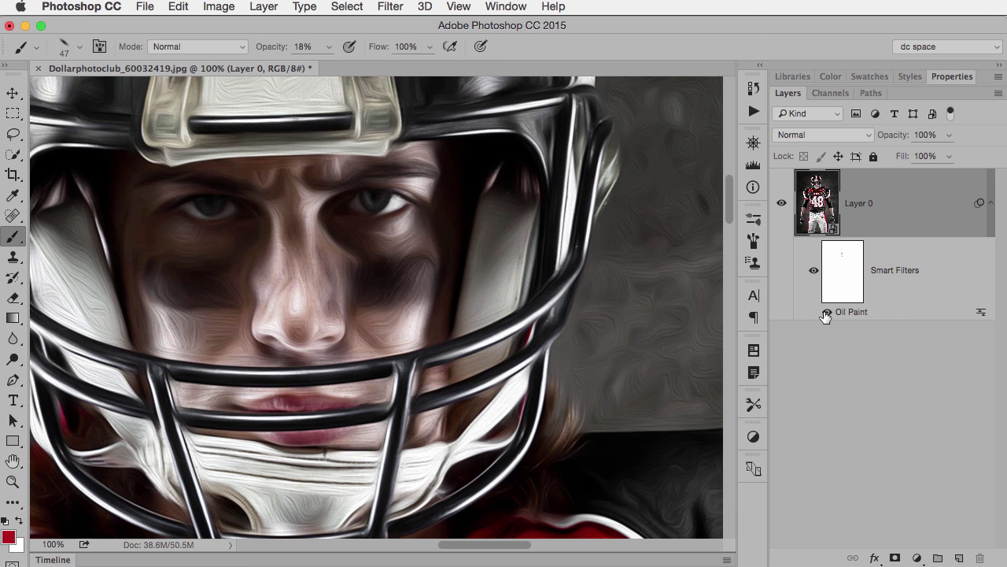
Step: Reopen the Oil Paint settings, raise Cleanliness and Stylization to 8.4, and apply
{"action": "double_click", "coordinate": [837, 312]}
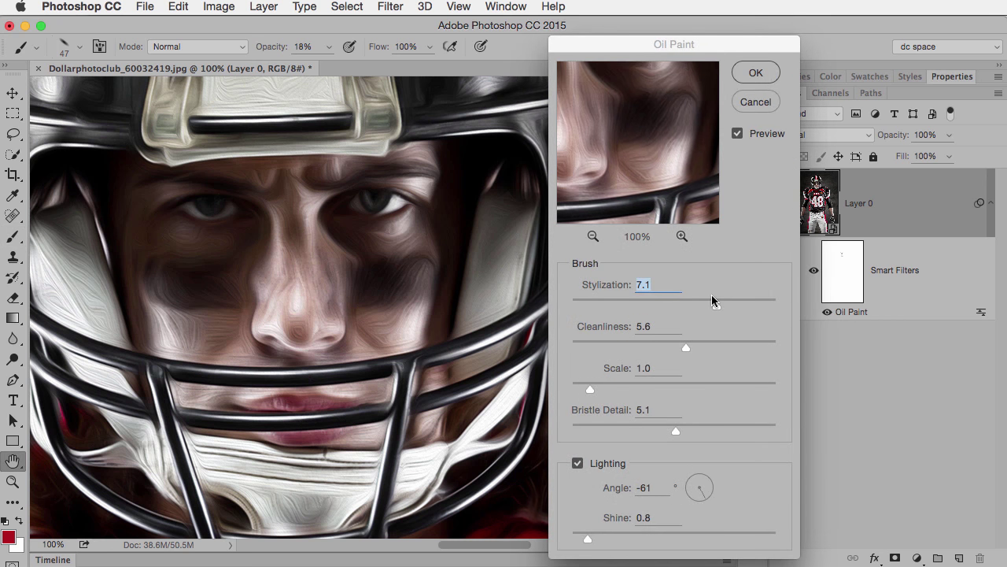
{"action": "left_click_drag", "start_coordinate": [686, 348], "coordinate": [745, 344]}
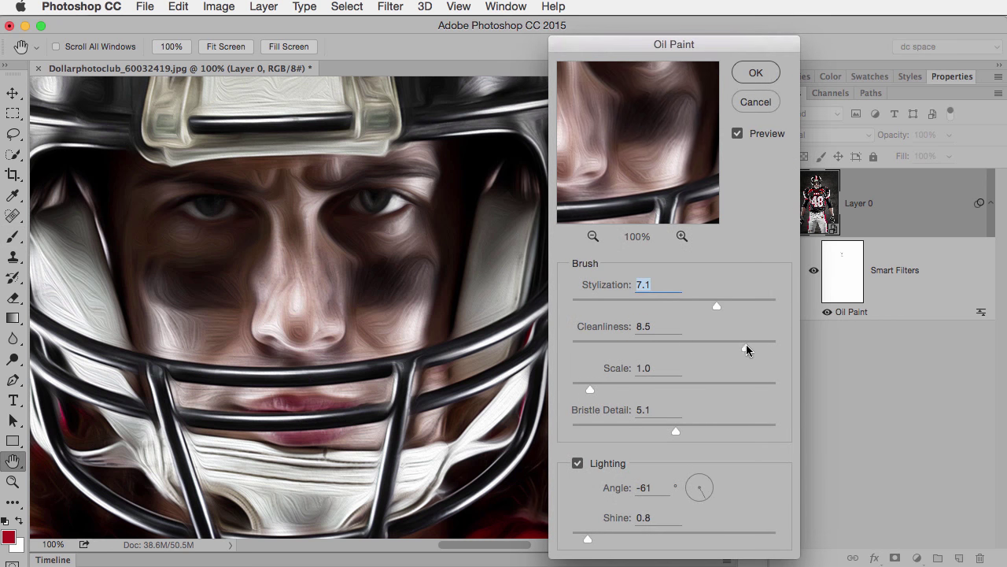
{"action": "left_click_drag", "start_coordinate": [733, 307], "coordinate": [743, 306]}
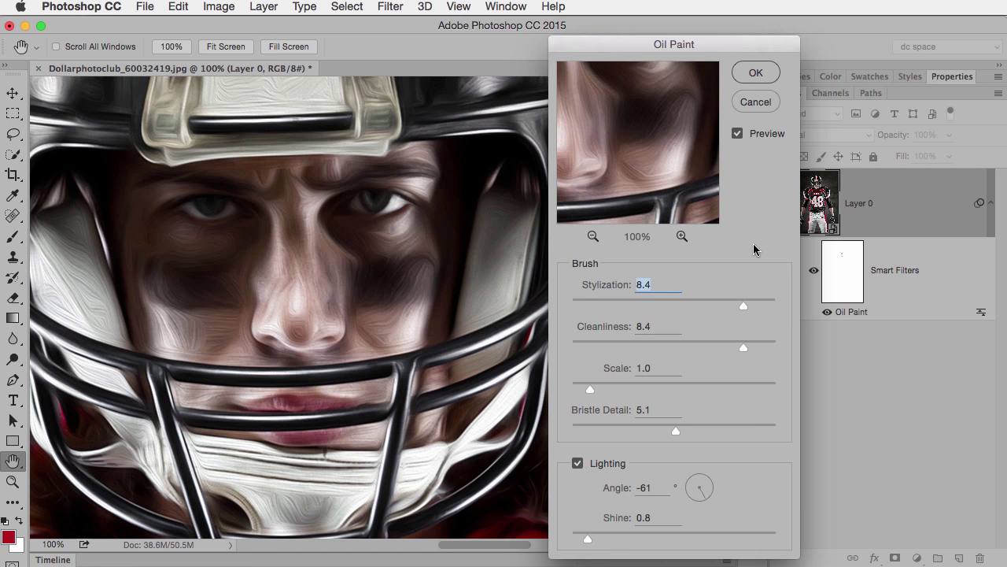
{"action": "left_click", "coordinate": [754, 79]}
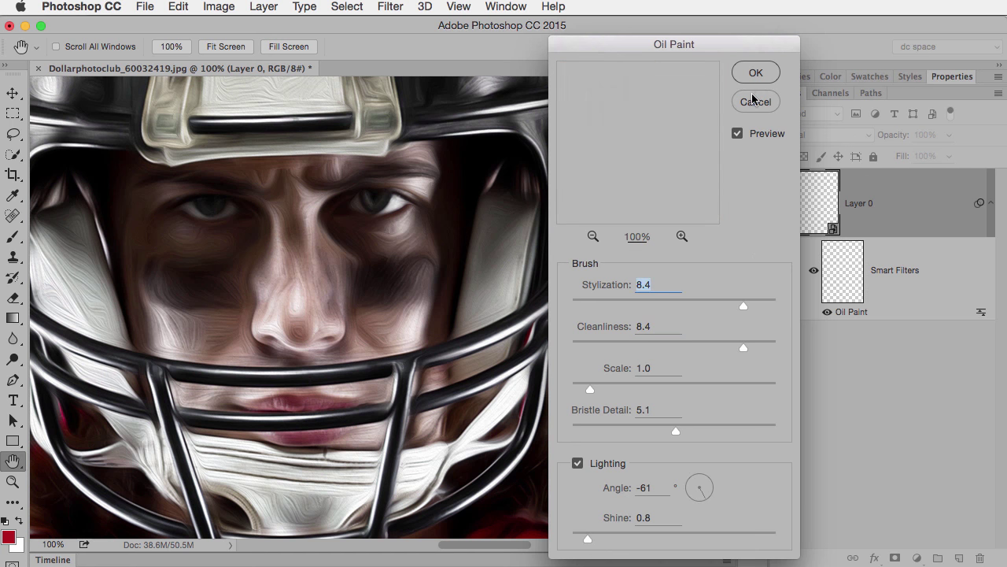